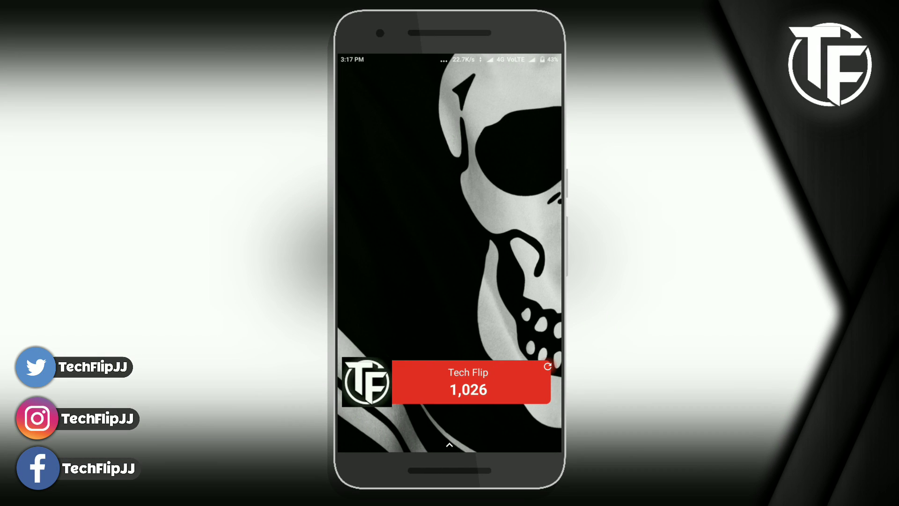
Place an Asphalt Nitro shortcut on the home page with the 165 DAYS widget.
left_click_drag(479, 341, 480, 188)
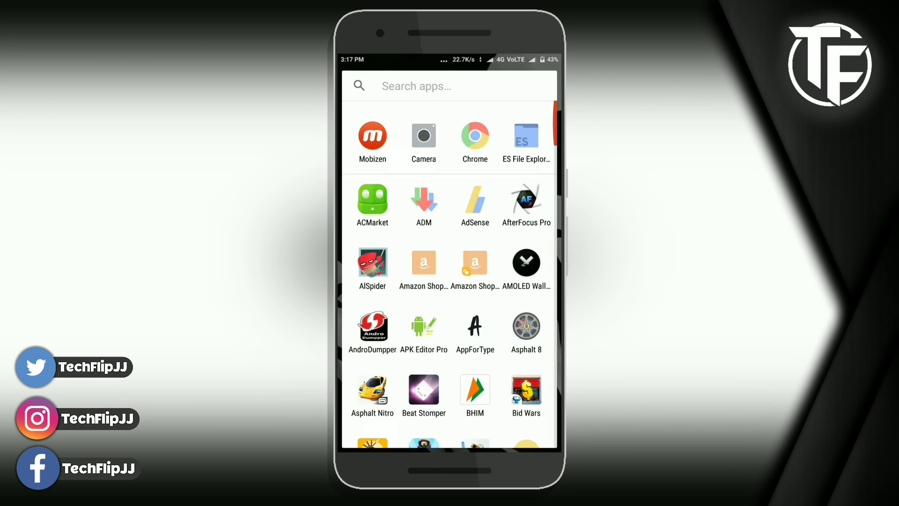
left_click_drag(496, 375, 496, 140)
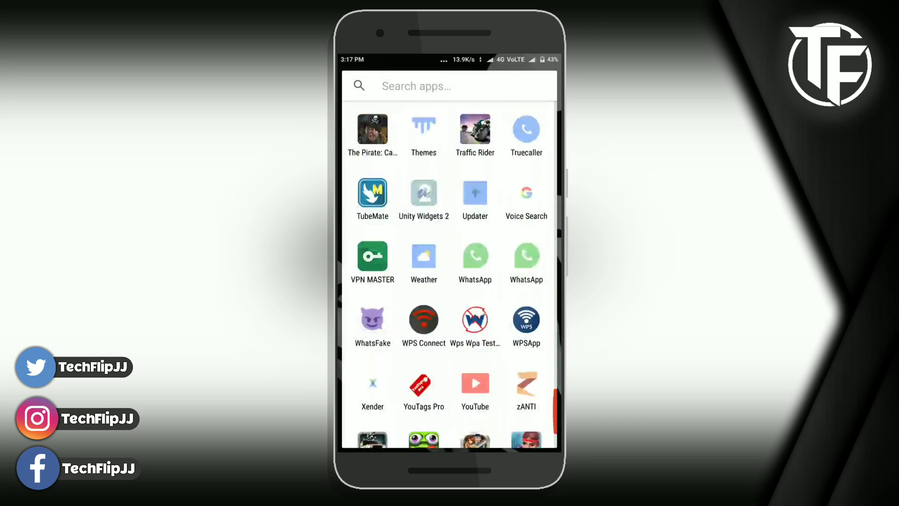
key("Escape")
left_click_drag(450, 421, 449, 188)
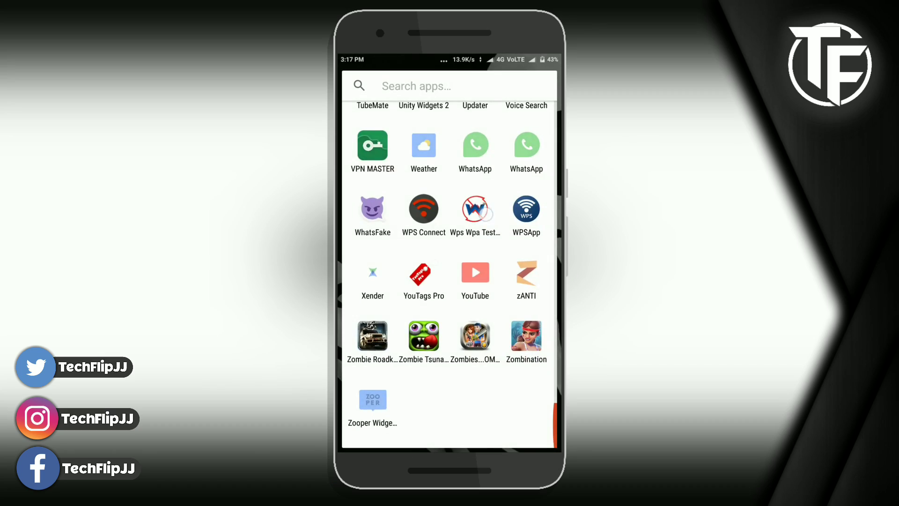
scroll(449, 262, "up", 10)
scroll(449, 272, "up", 10)
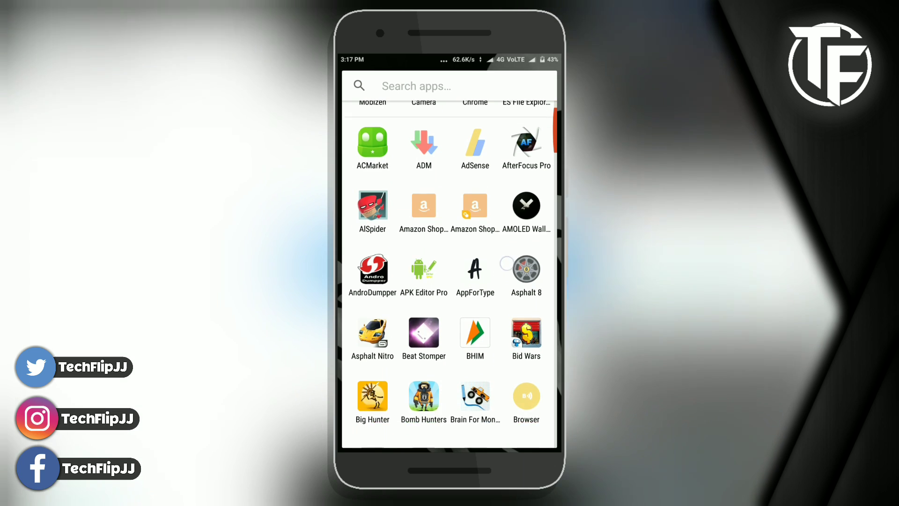
left_click_drag(506, 263, 506, 239)
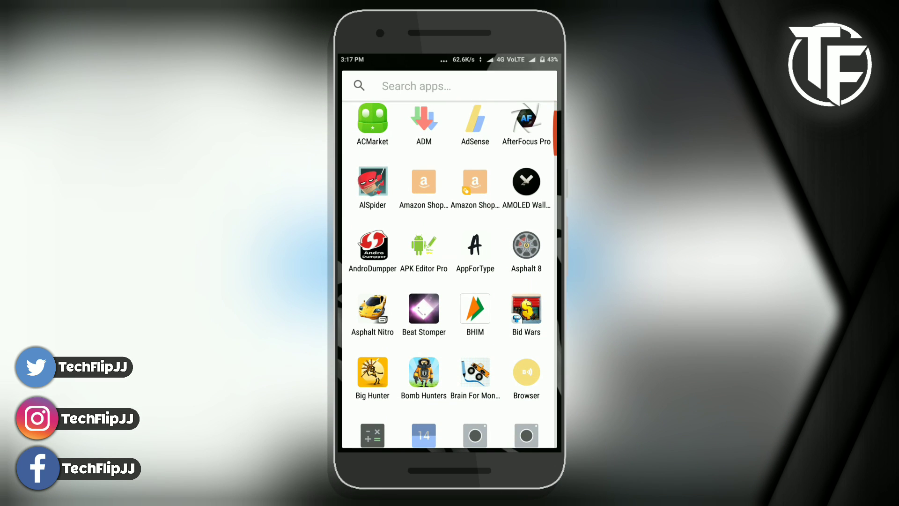
left_click_drag(375, 323, 477, 319)
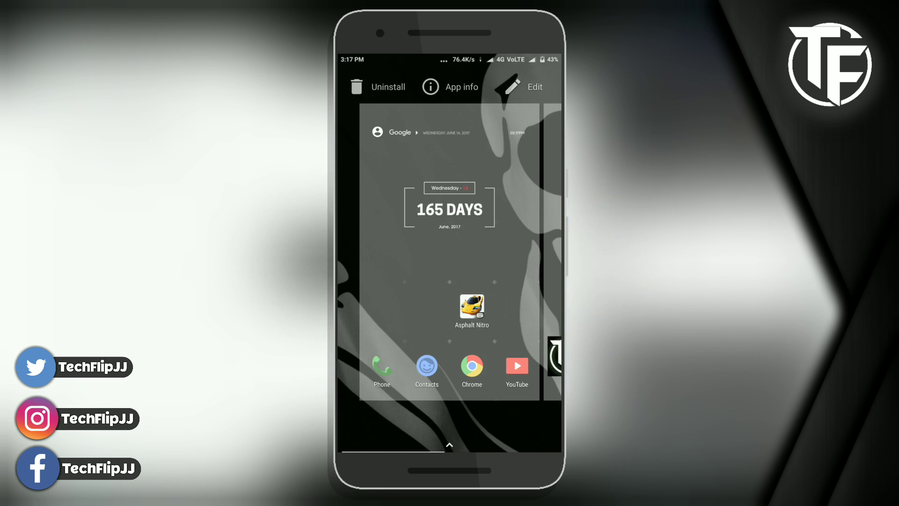
Add the N.O.V.A. Legacy shortcut beside Asphalt Nitro on the home page.
left_click_drag(449, 440, 450, 234)
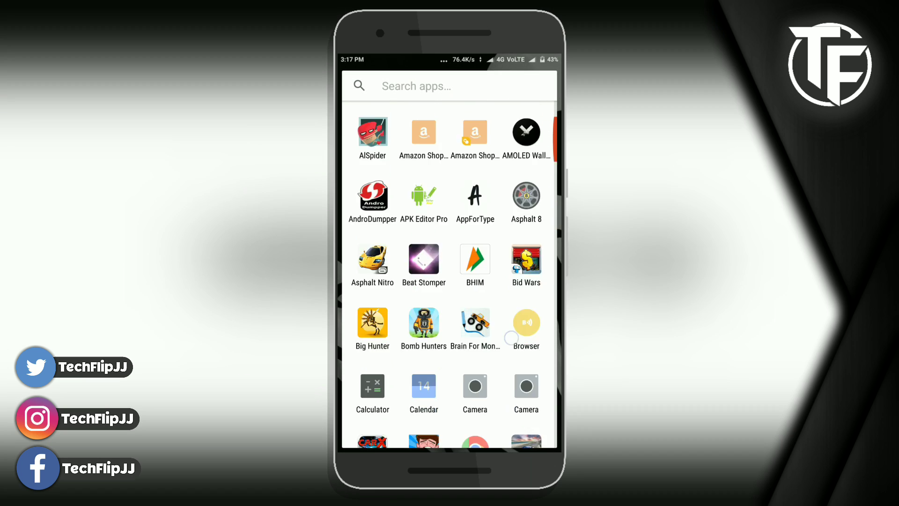
scroll(522, 325, "down", 5)
scroll(522, 324, "down", 3)
scroll(524, 325, "down", 2)
scroll(529, 327, "down", 3)
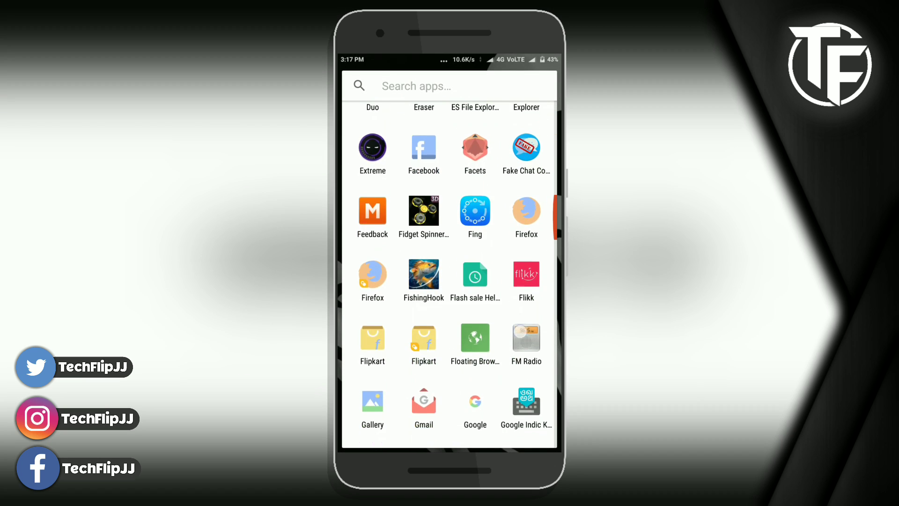
scroll(538, 330, "down", 5)
scroll(541, 331, "down", 3)
scroll(541, 331, "down", 3)
scroll(541, 331, "down", 2)
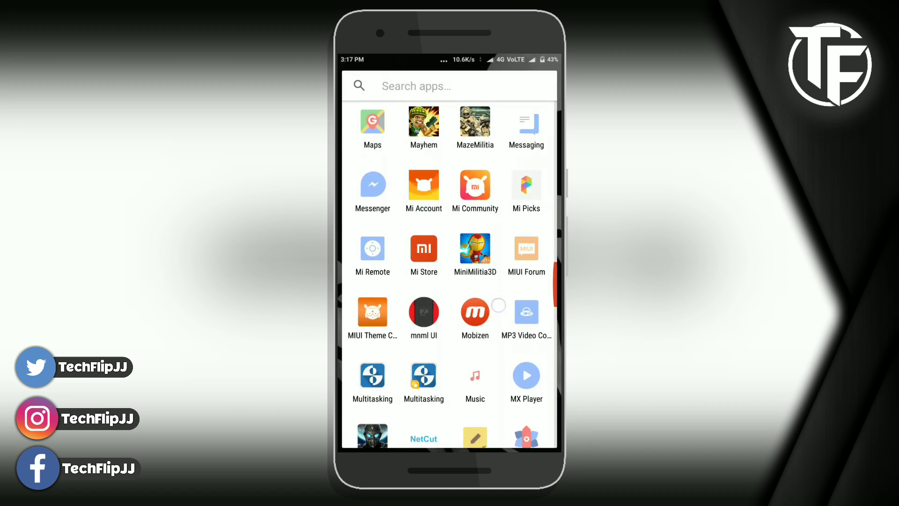
scroll(541, 332, "down", 4)
scroll(541, 331, "down", 1)
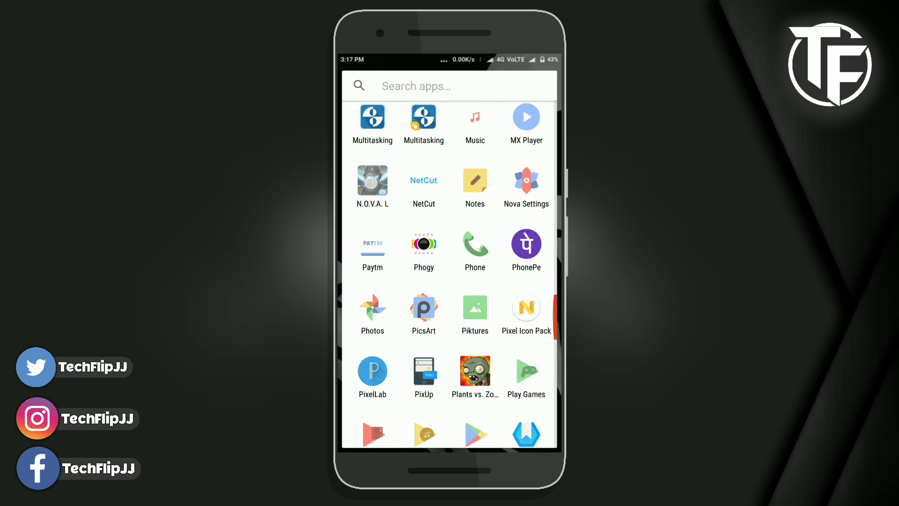
left_click_drag(373, 180, 422, 319)
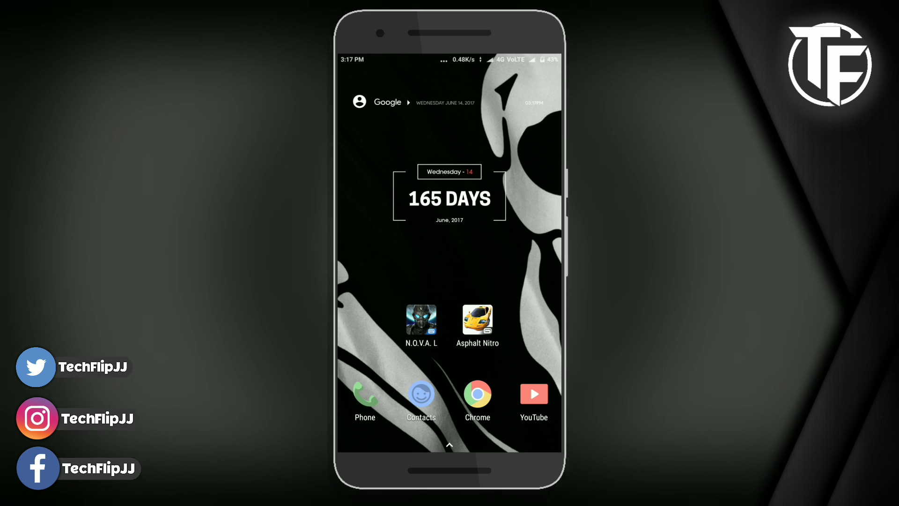
left_click(477, 335)
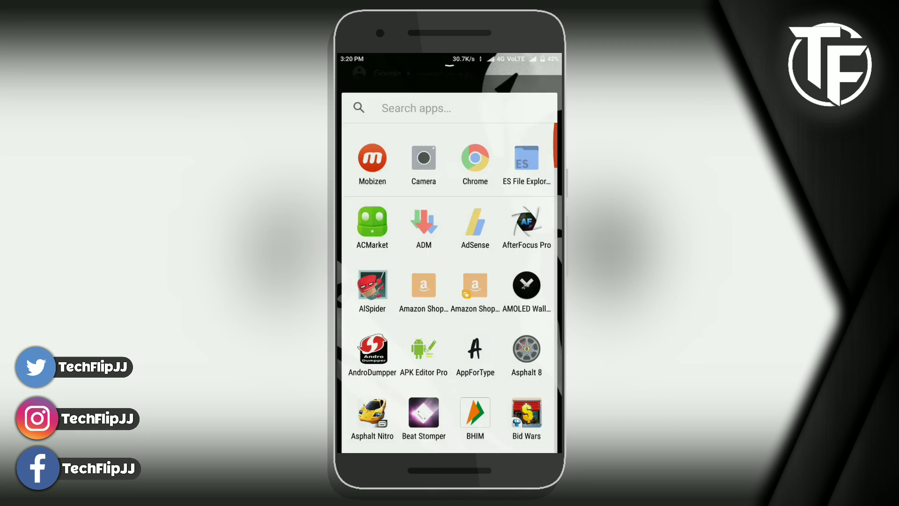
left_click(416, 108)
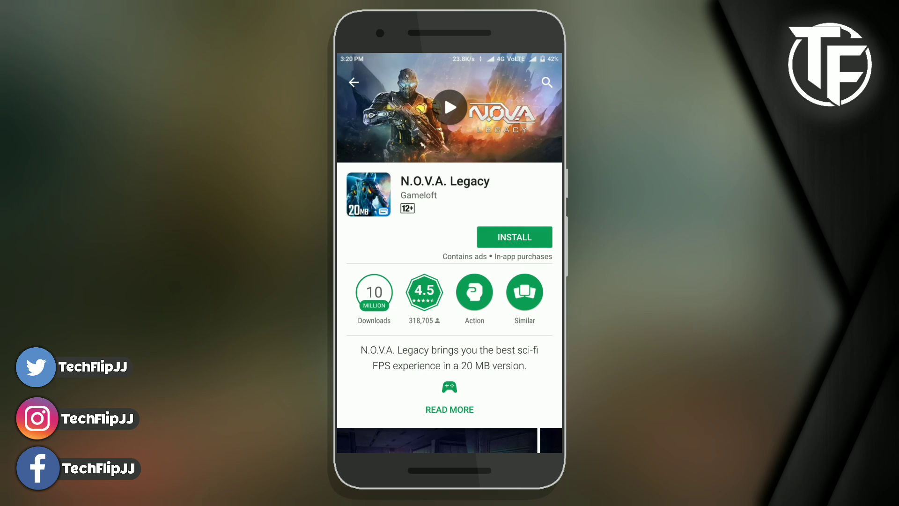
left_click_drag(511, 375, 527, 286)
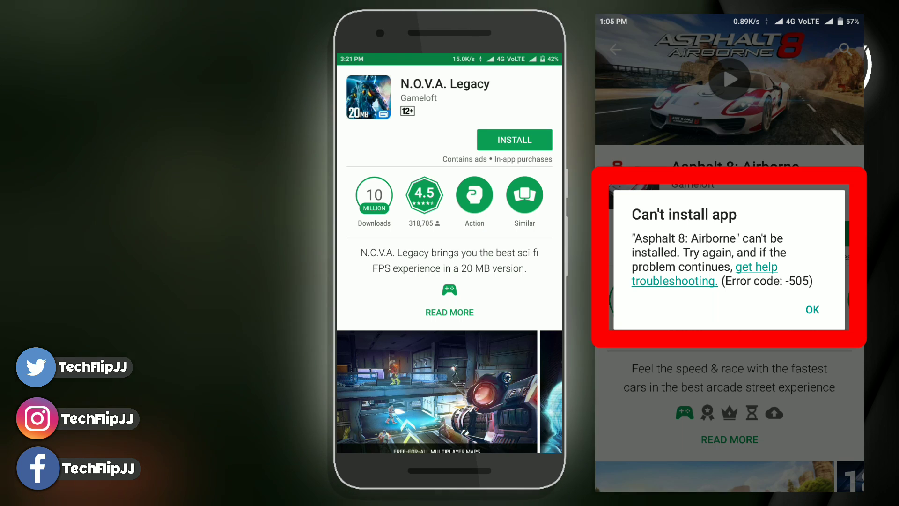
left_click_drag(509, 302, 508, 360)
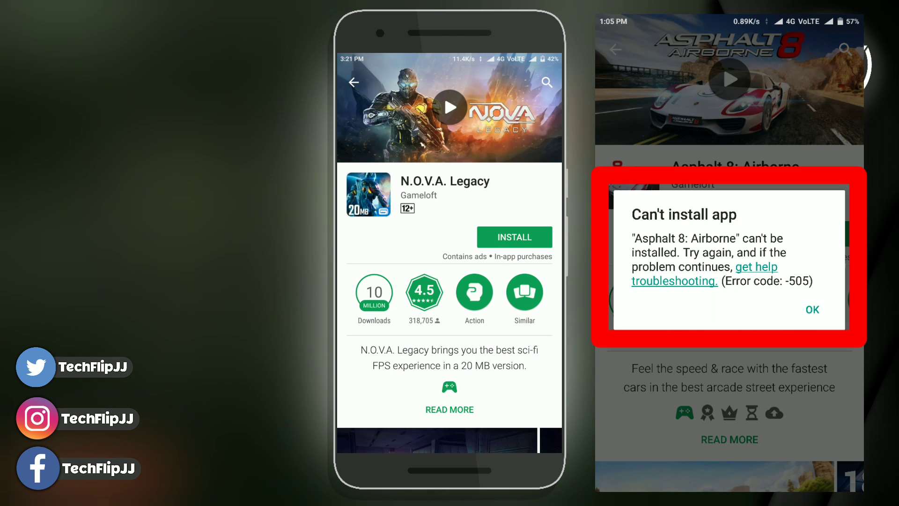
left_click_drag(466, 428, 467, 234)
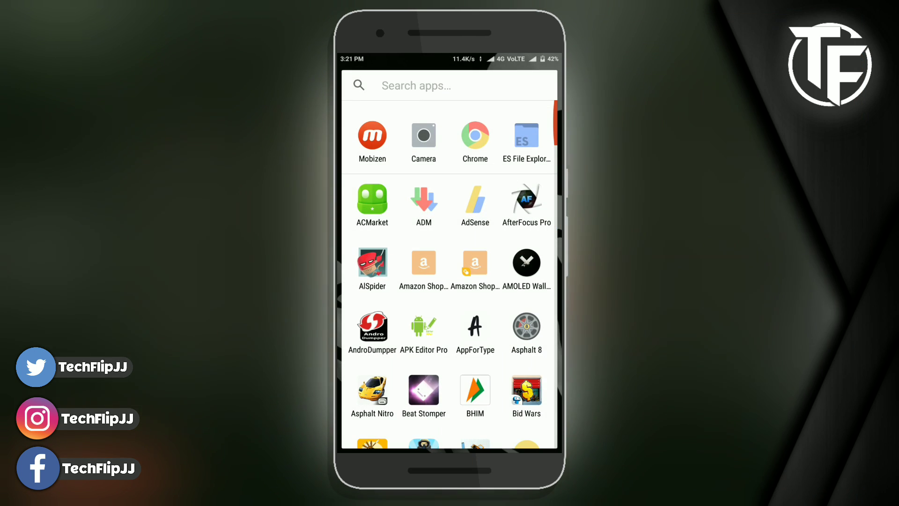
Install the N.O.V.A. Legacy APK from ES File Explorer, then dismiss the 'App not installed' failure.
left_click(527, 135)
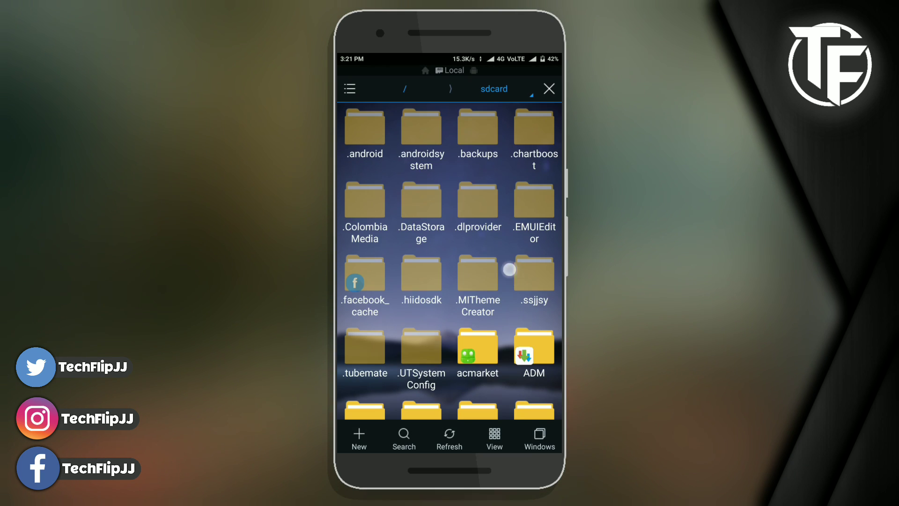
scroll(509, 269, "down", 10)
scroll(529, 245, "down", 5)
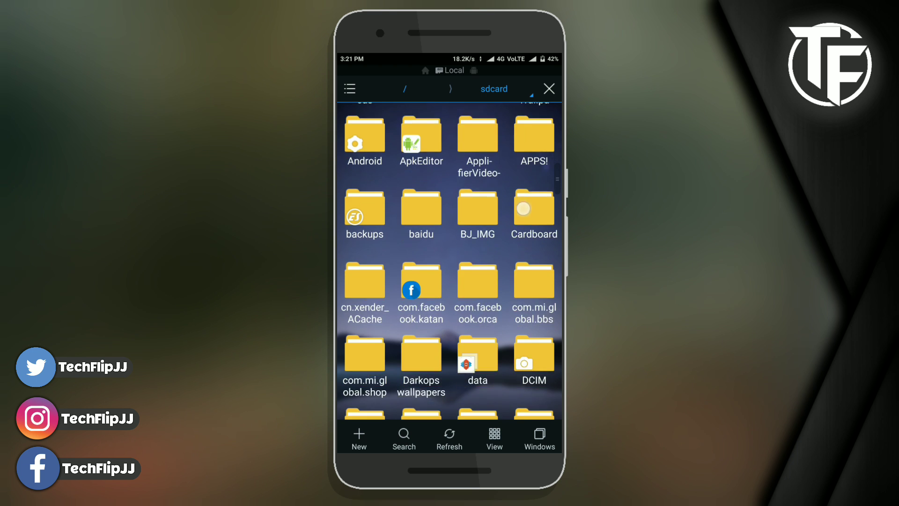
scroll(529, 245, "up", 5)
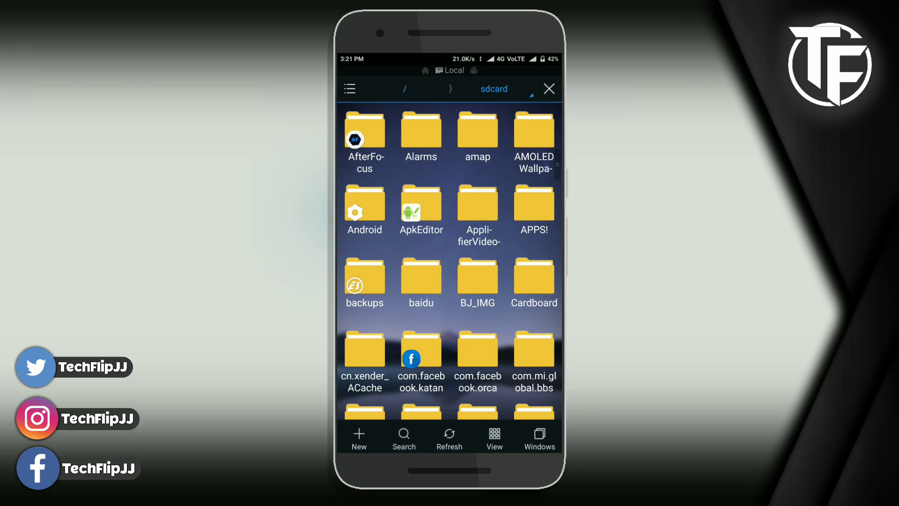
scroll(511, 254, "up", 2)
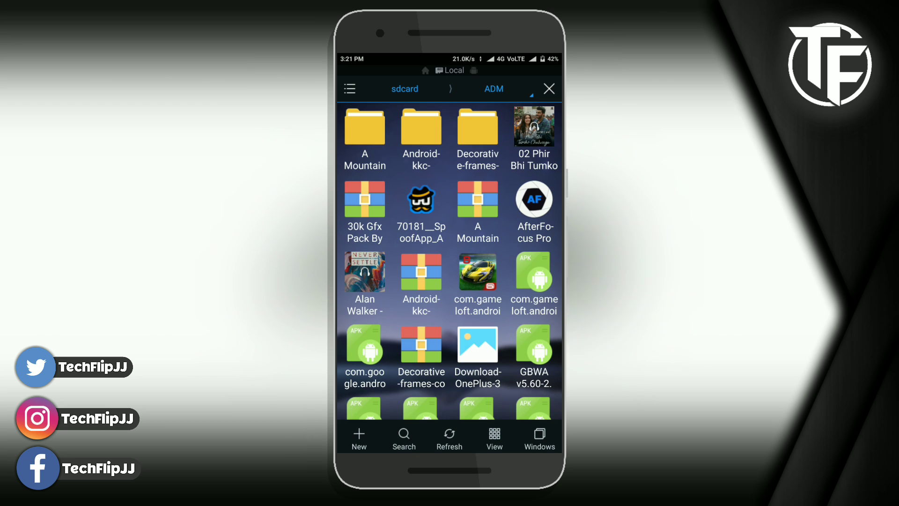
left_click(534, 283)
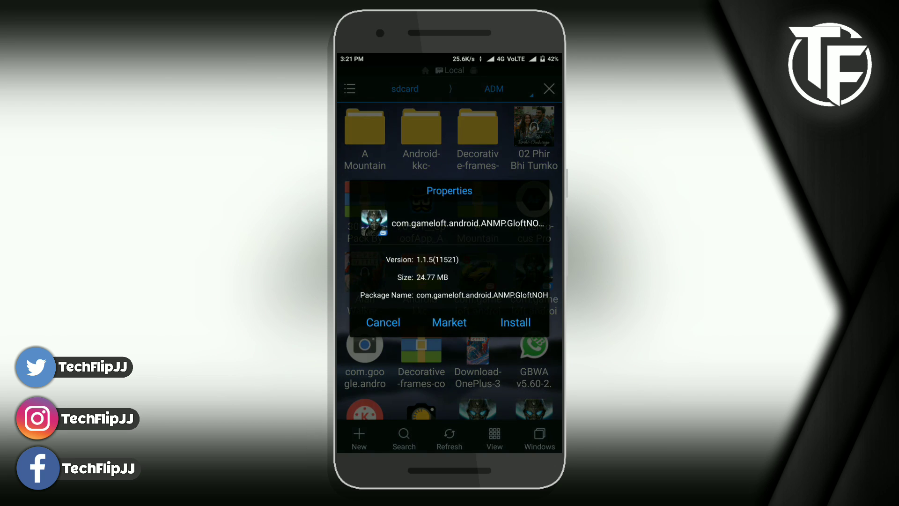
left_click(513, 321)
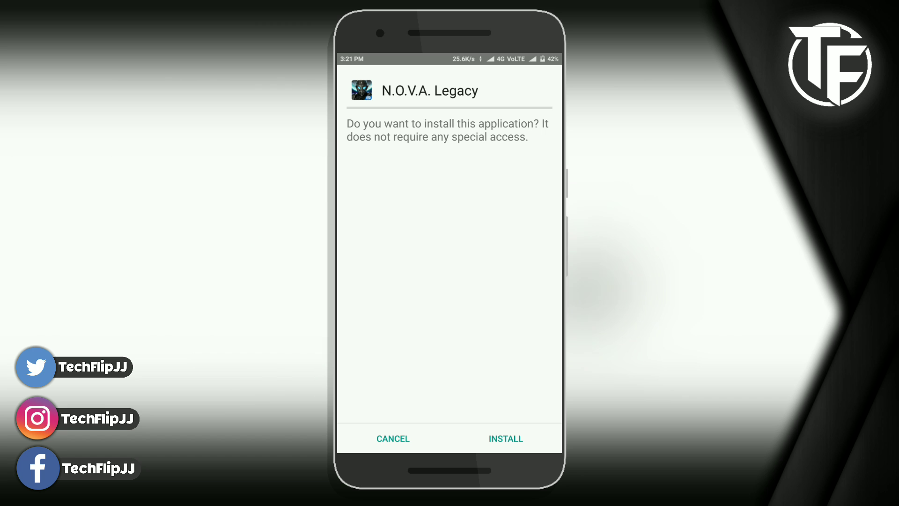
left_click(526, 428)
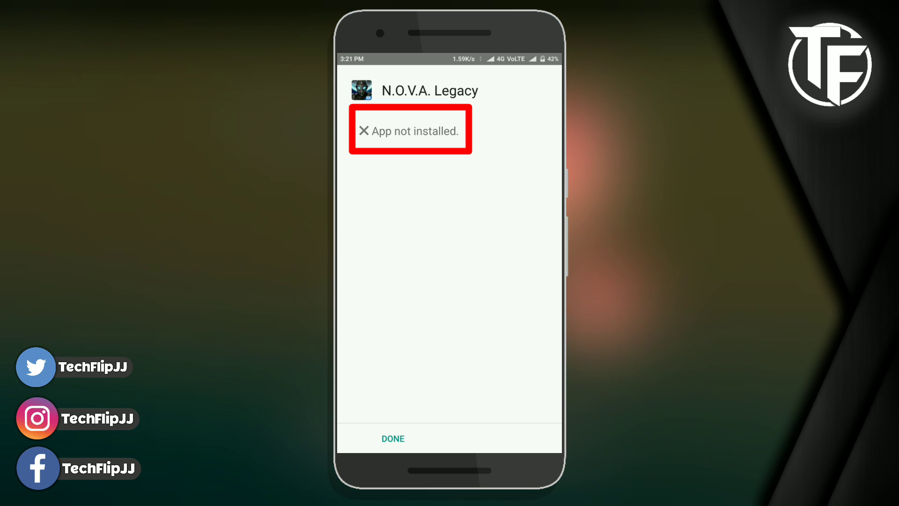
left_click(393, 438)
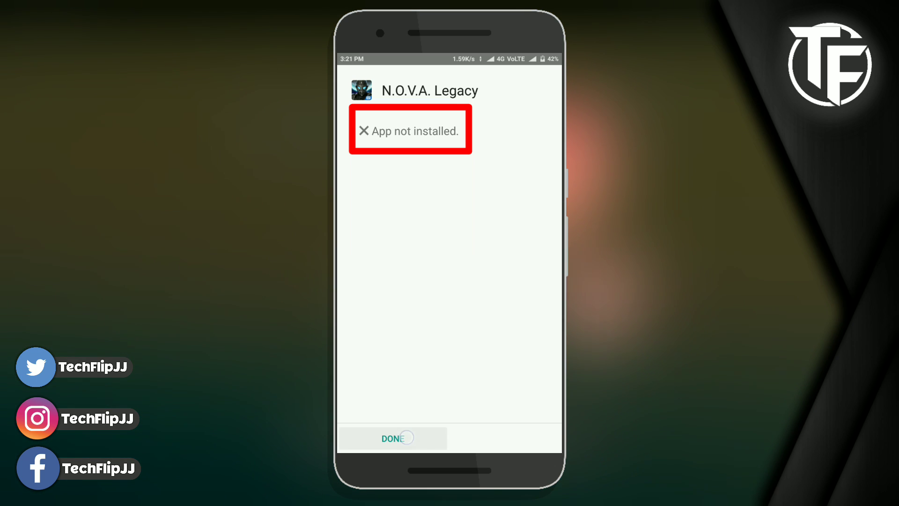
Attempt the Asphalt 8 update APK install, dismiss its 'App not installed' failure, and go Home.
scroll(513, 323, "down", 2)
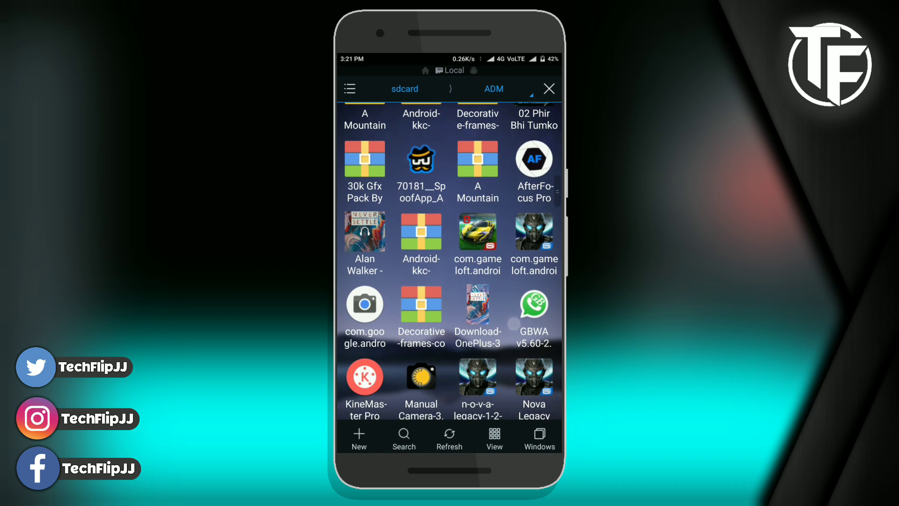
left_click(480, 248)
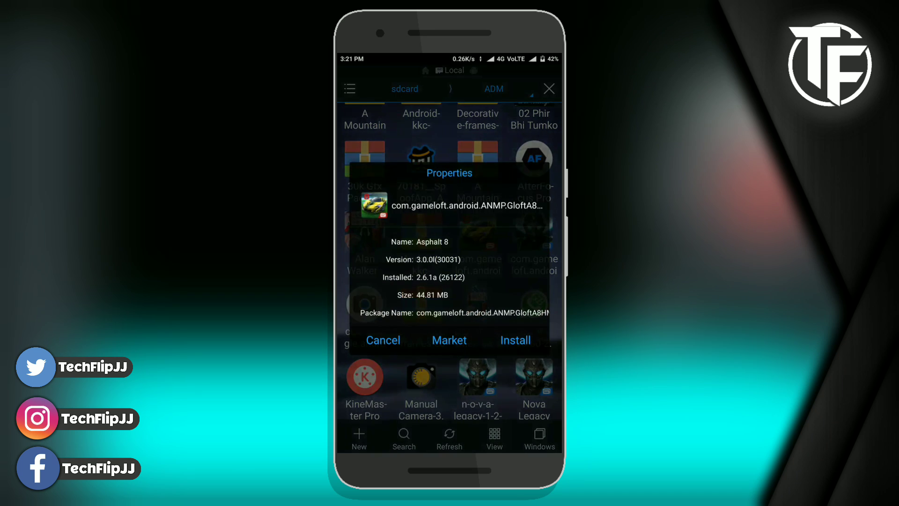
left_click(515, 344)
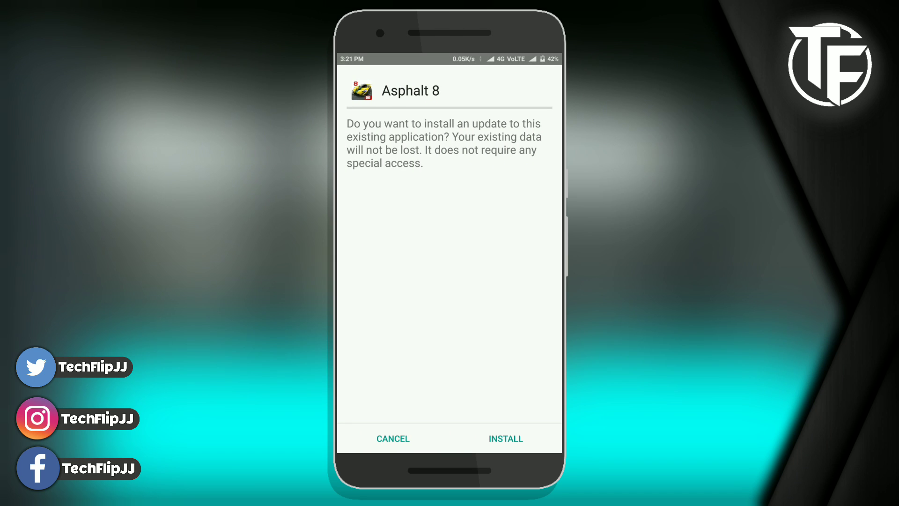
left_click(505, 439)
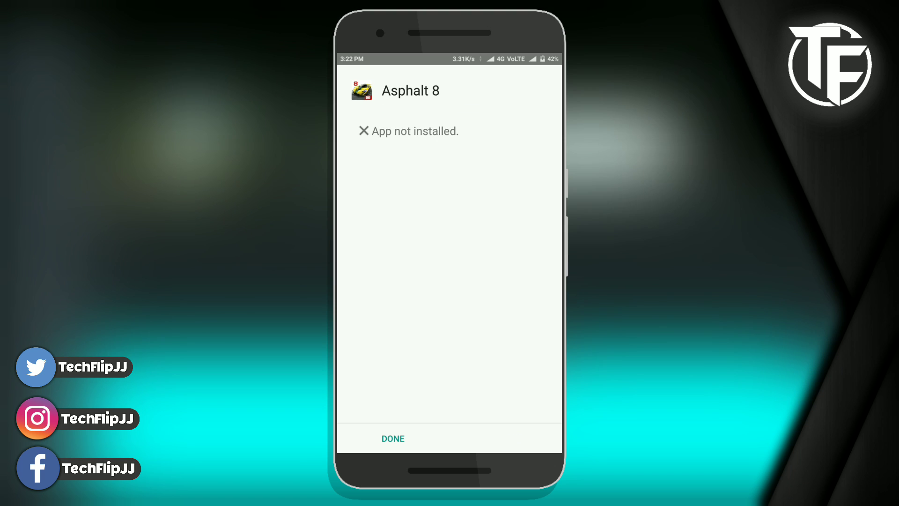
left_click(411, 436)
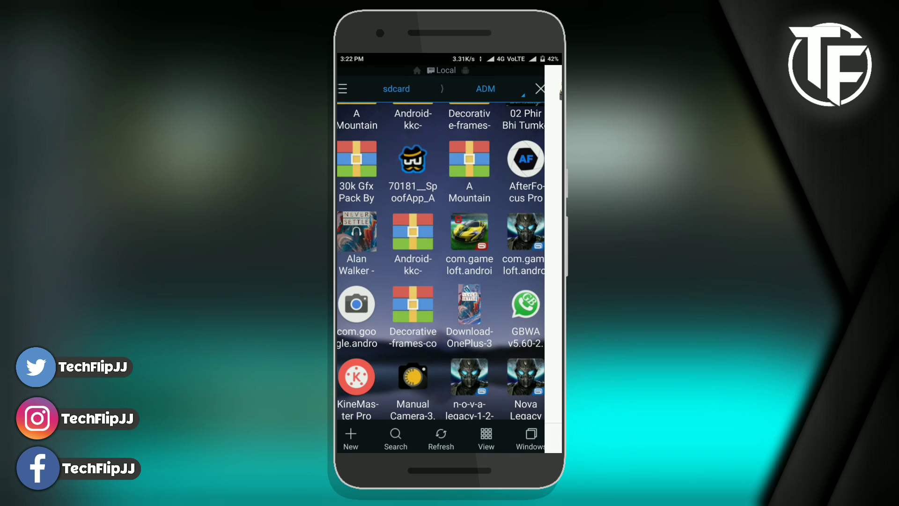
key("Home")
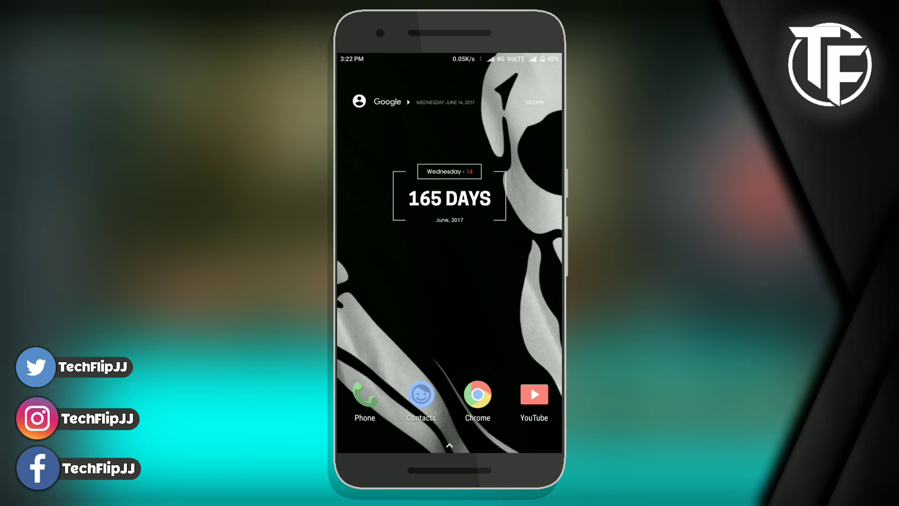
Search the app drawer for 'luc', launch Lucky Patcher, and open its storage file browser.
left_click(449, 444)
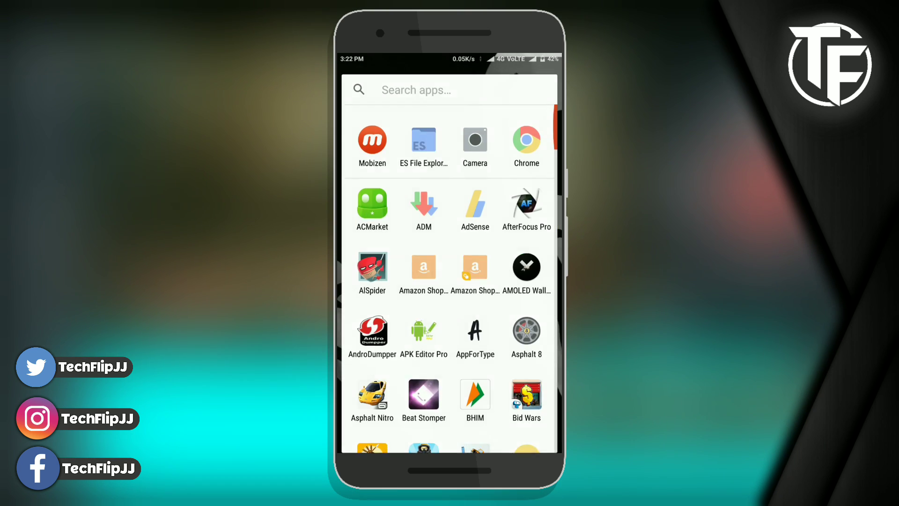
left_click(496, 88)
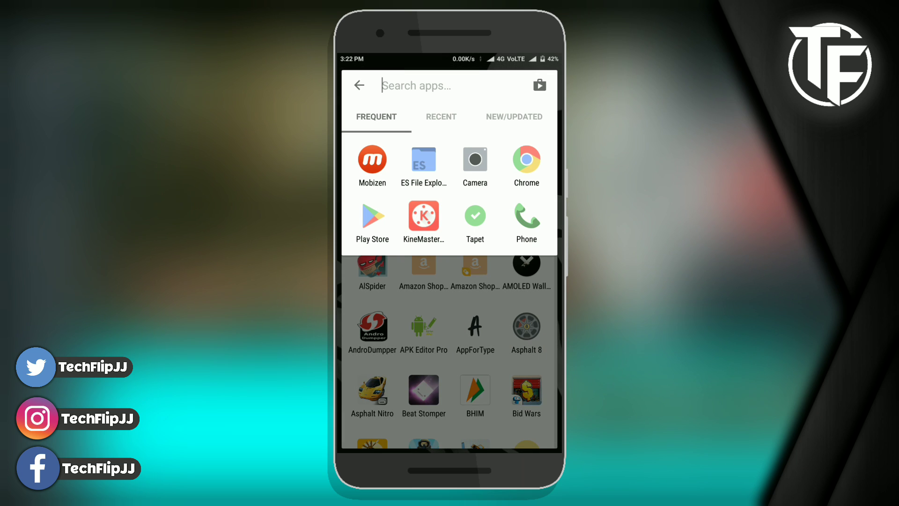
type("luc")
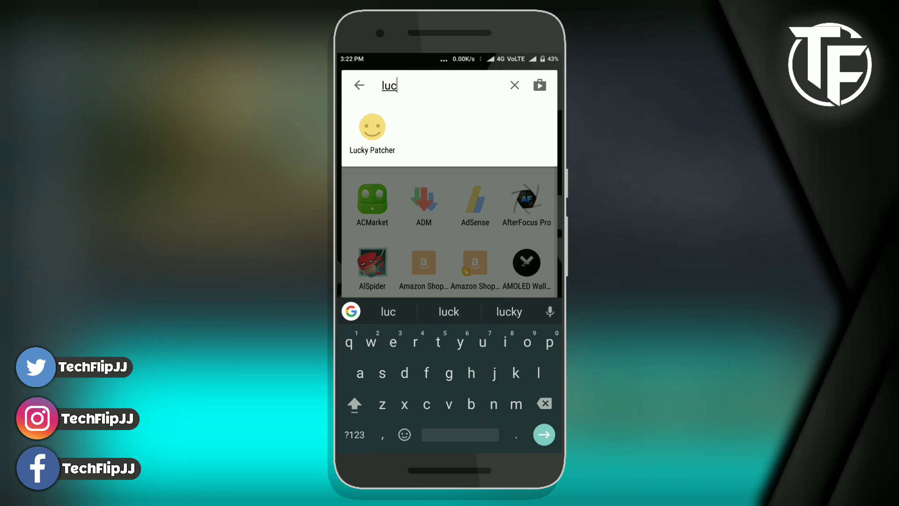
left_click(372, 129)
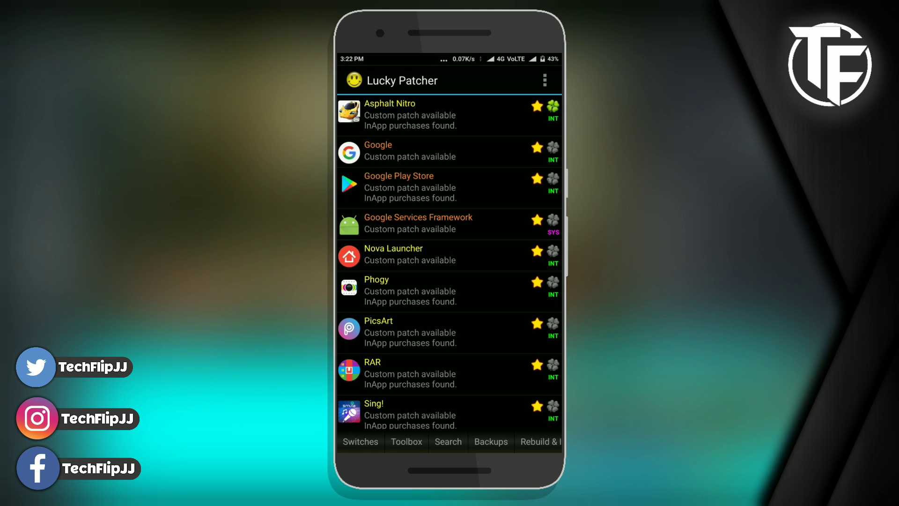
left_click(460, 443)
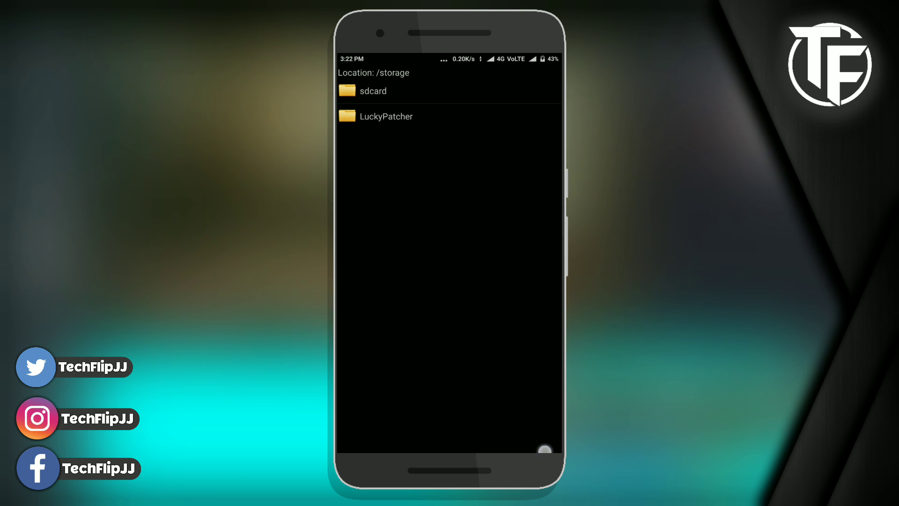
Browse into /sdcard/ADM to list the downloaded APK files.
left_click(442, 125)
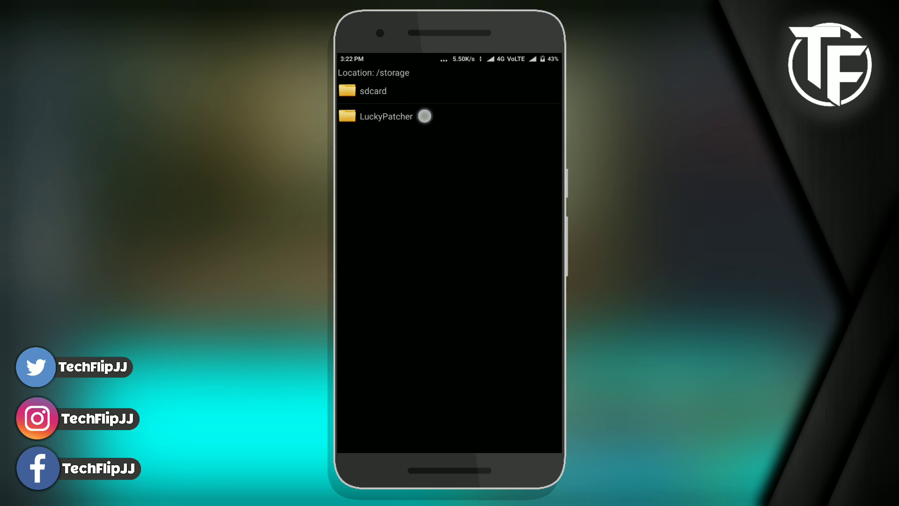
left_click(396, 92)
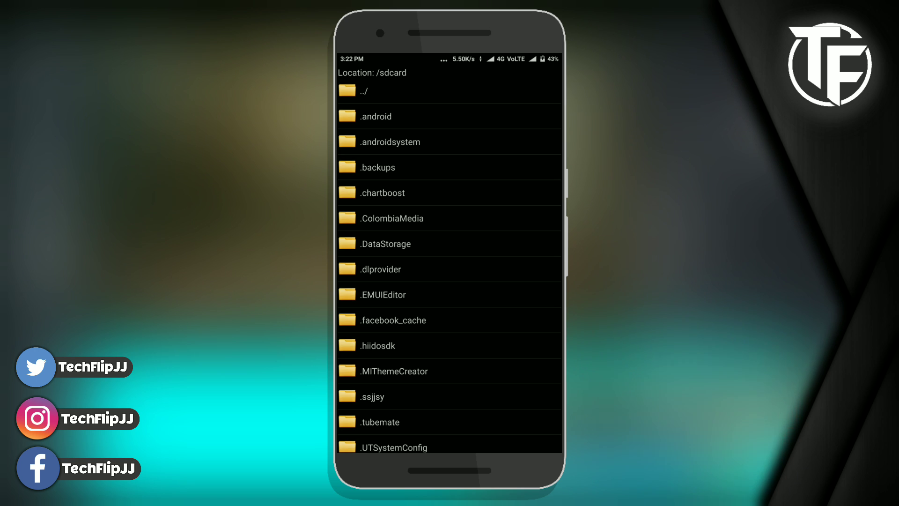
scroll(478, 196, "down", 3)
scroll(479, 195, "down", 1)
scroll(467, 269, "down", 4)
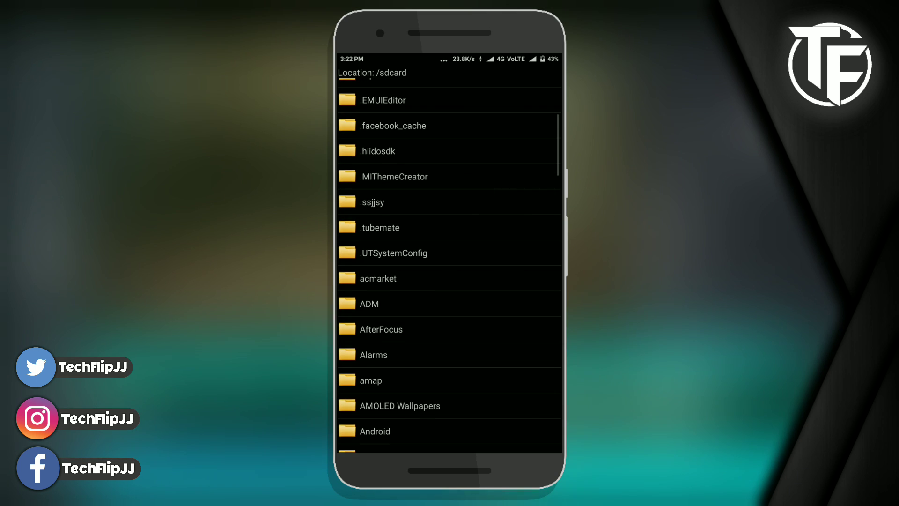
scroll(475, 196, "down", 4)
scroll(464, 275, "down", 2)
scroll(464, 275, "down", 2)
scroll(451, 277, "down", 2)
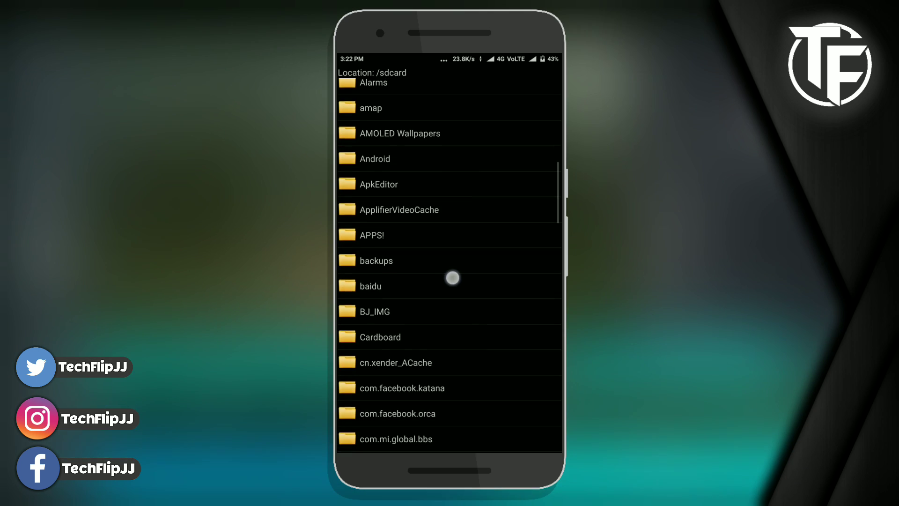
scroll(461, 238, "down", 2)
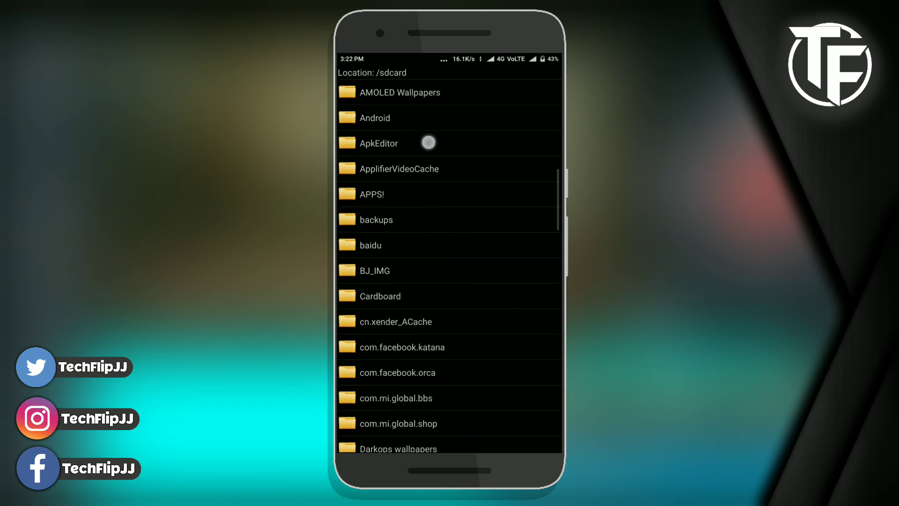
scroll(427, 141, "up", 3)
scroll(425, 177, "up", 2)
left_click(375, 132)
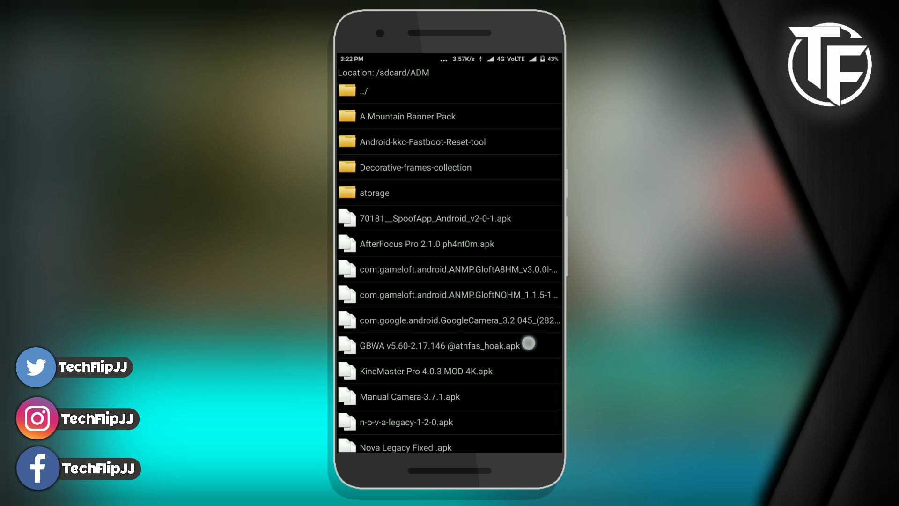
Send the N.O.V.A. Legacy GloftNOHM APK to install, then dismiss Android's install prompt.
left_click_drag(528, 343, 532, 307)
left_click(525, 266)
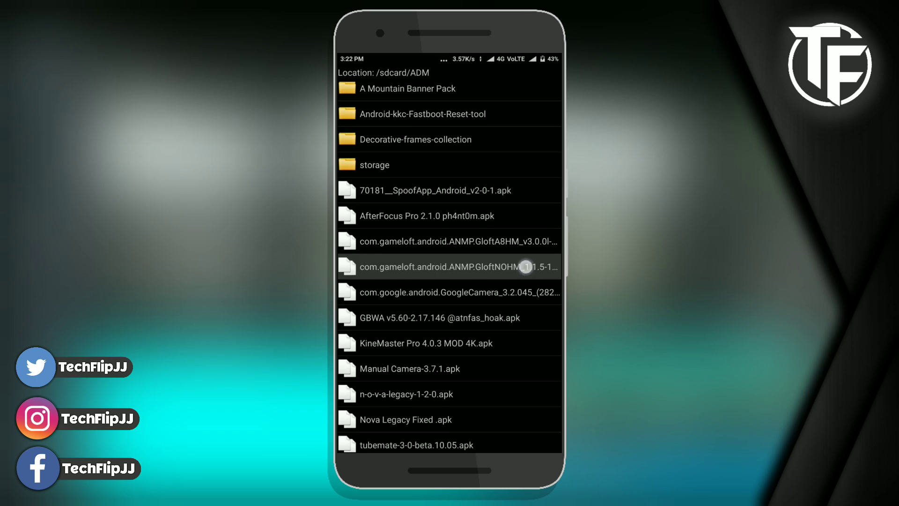
left_click_drag(525, 266, 520, 257)
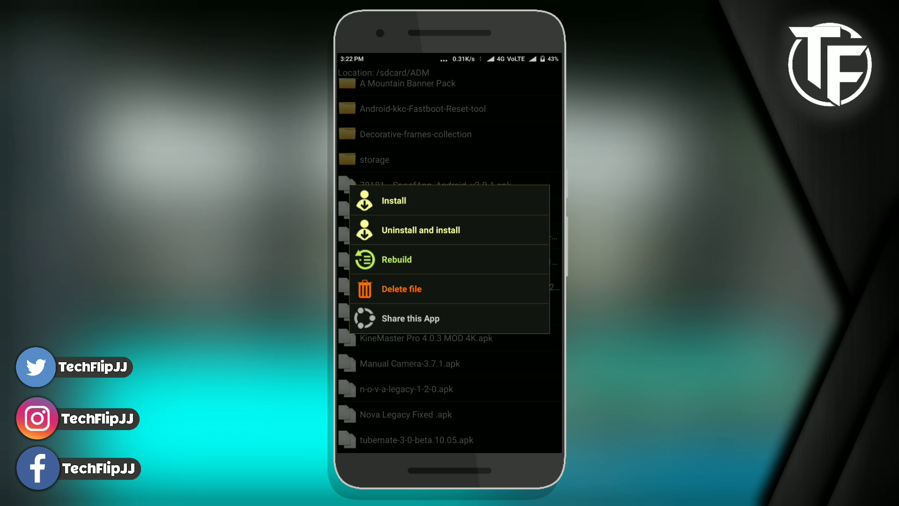
left_click(476, 205)
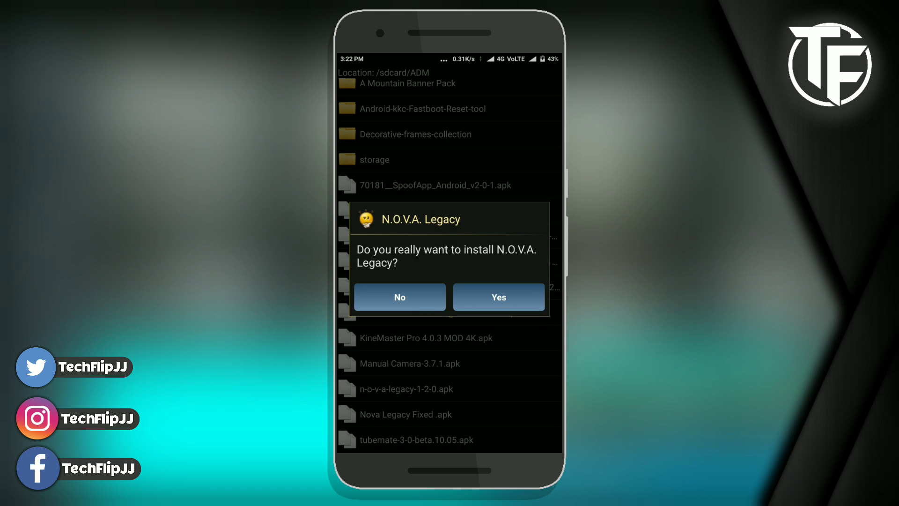
left_click(502, 295)
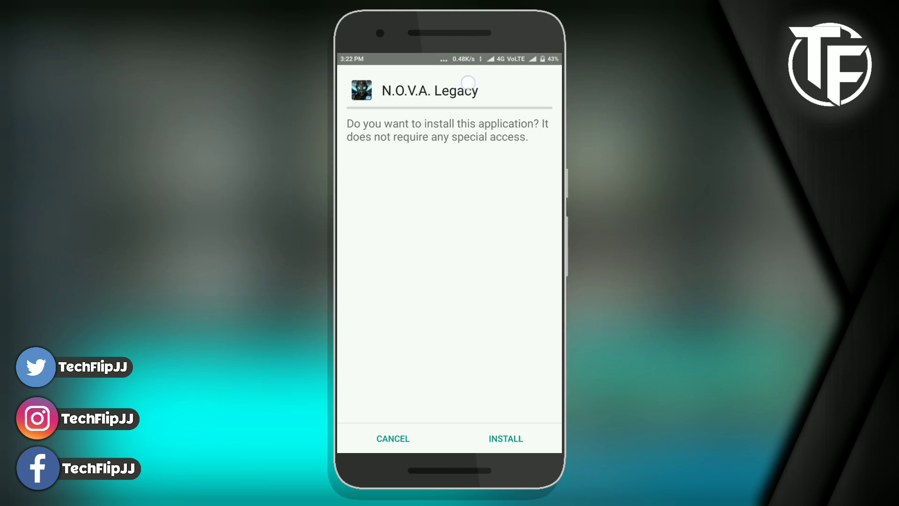
left_click(416, 444)
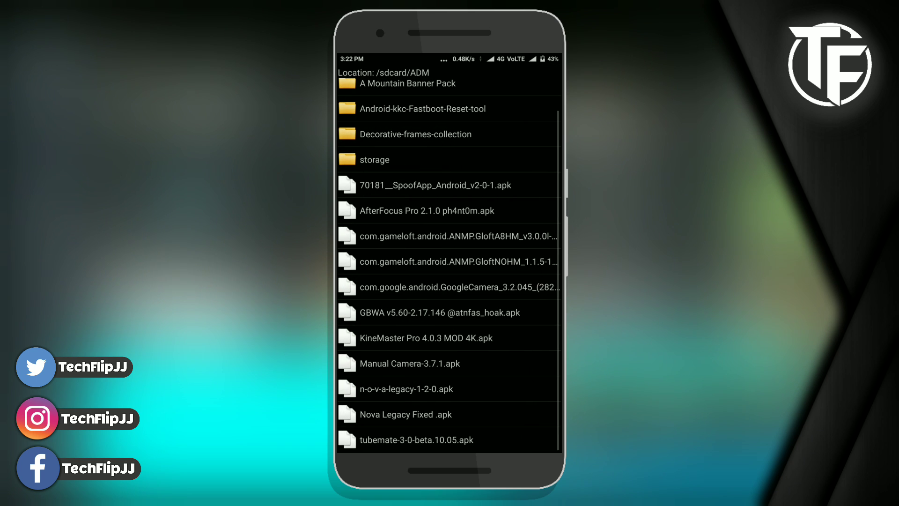
Rebuild the GloftNOHM APK with changed Permissions and Activities into LuckyPatcher/Modified, closing the summary.
left_click(537, 263)
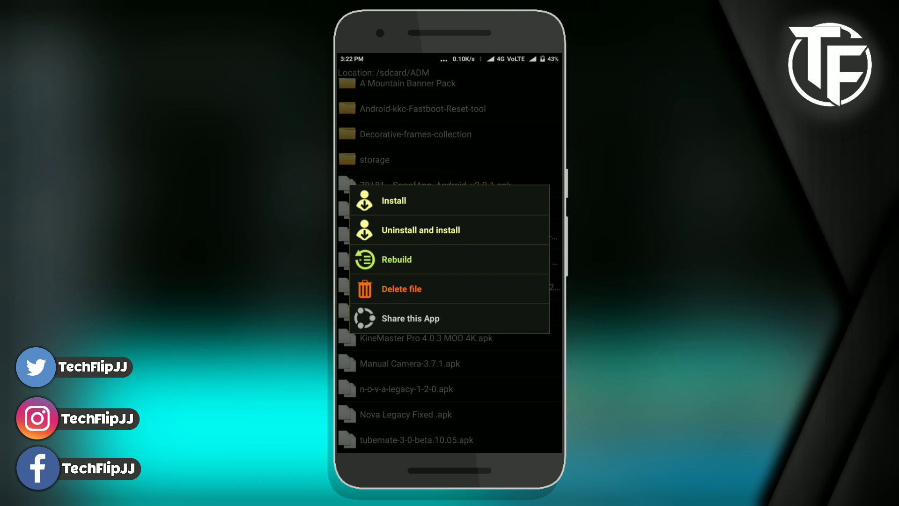
left_click(405, 258)
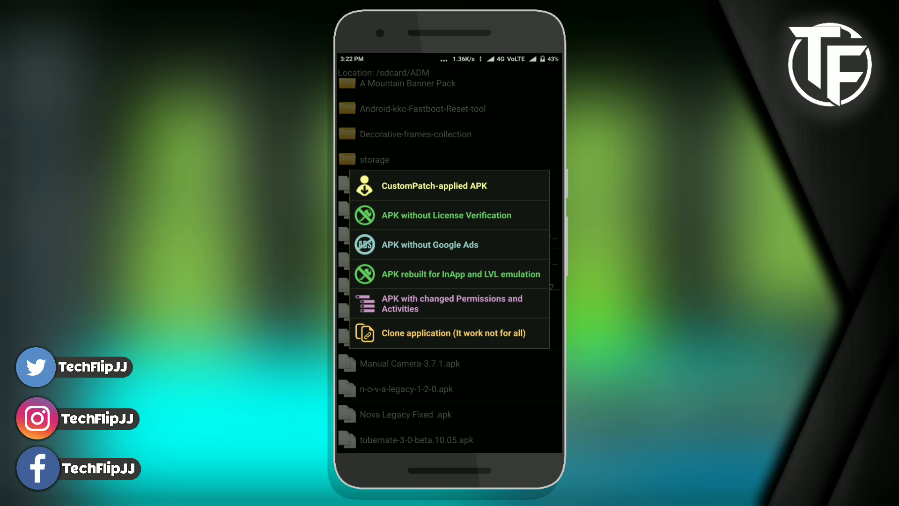
left_click_drag(385, 311, 511, 302)
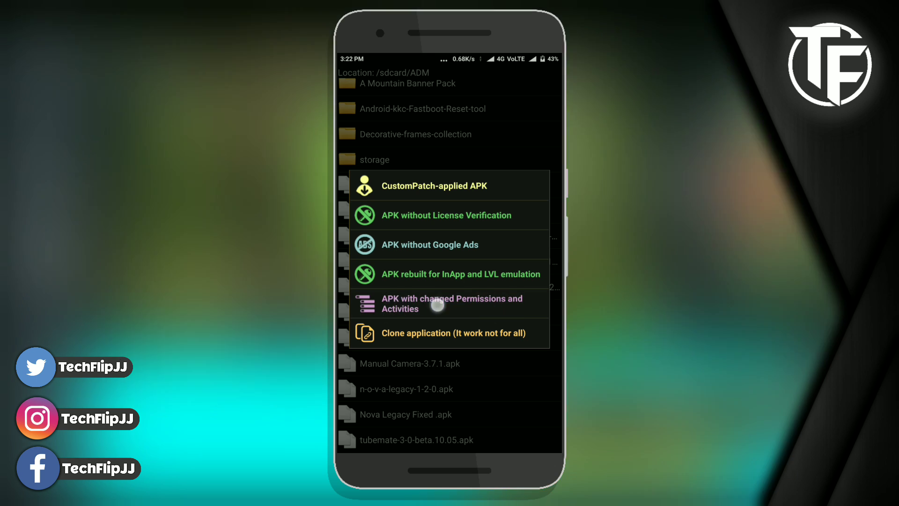
left_click(437, 305)
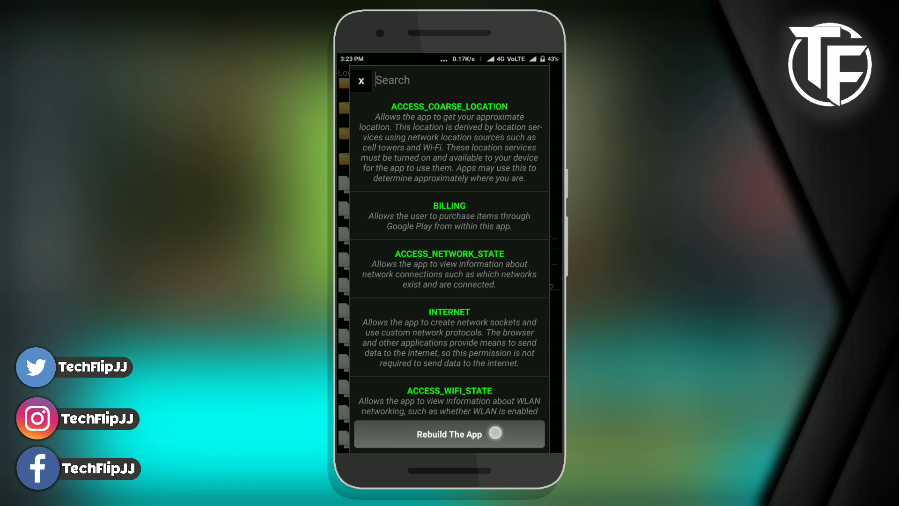
left_click_drag(413, 438, 518, 433)
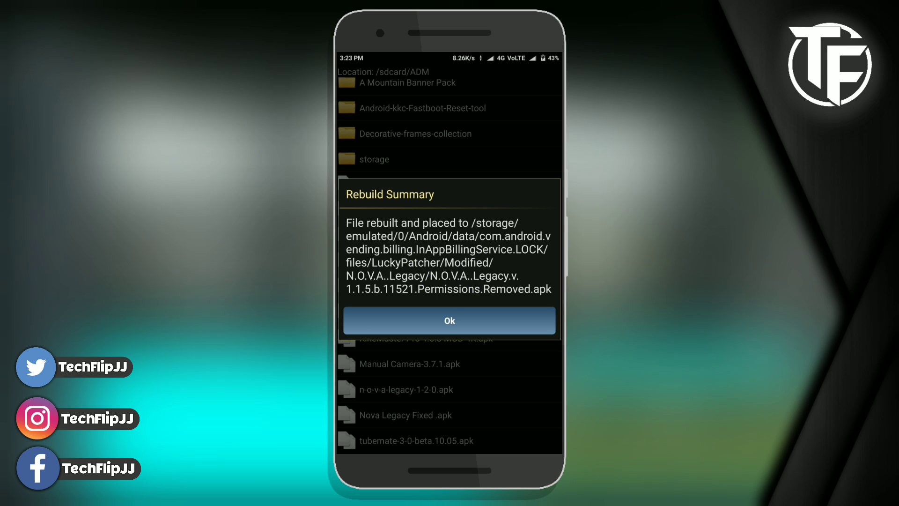
left_click(449, 321)
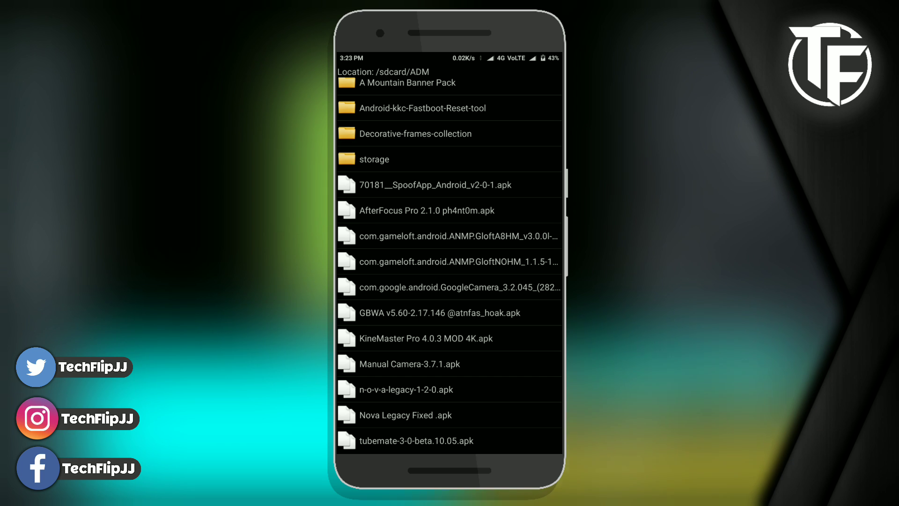
key("Escape")
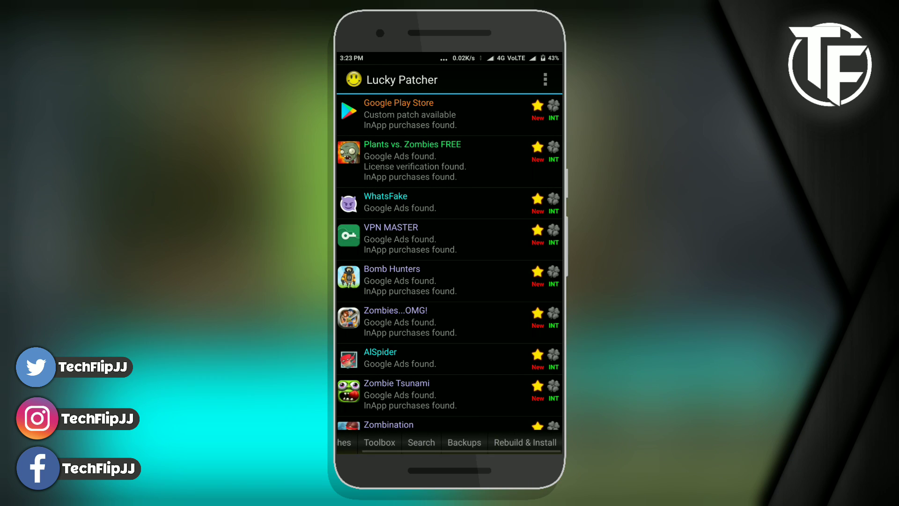
Browse to LuckyPatcher/Modified/N.O.V.A..Legacy in the Rebuild & Install browser.
left_click(525, 442)
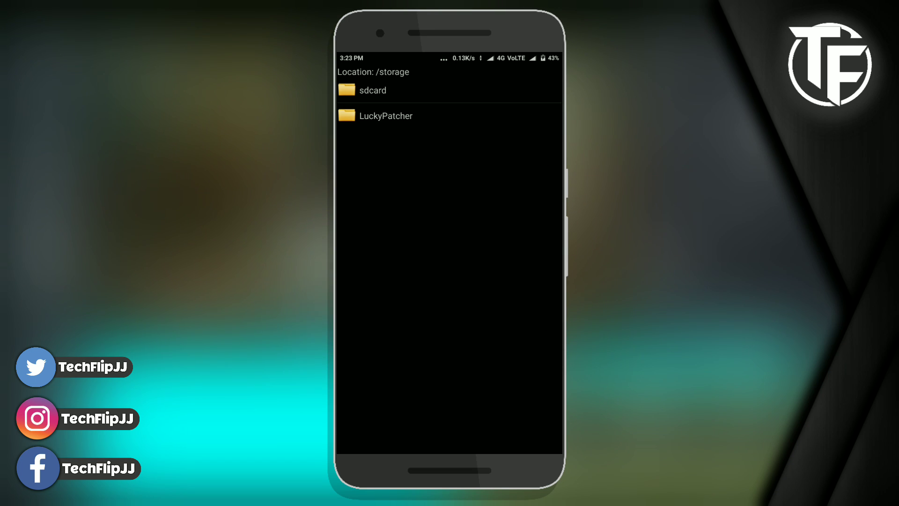
left_click(447, 116)
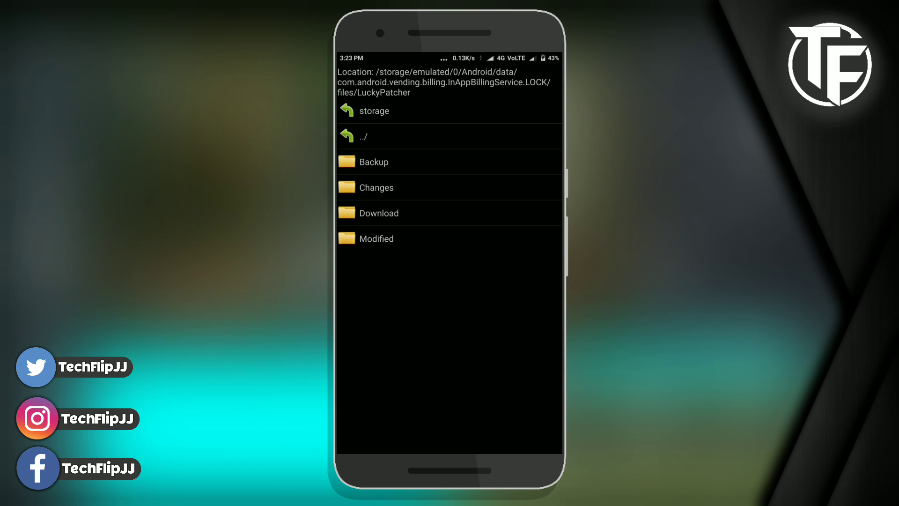
left_click(391, 237)
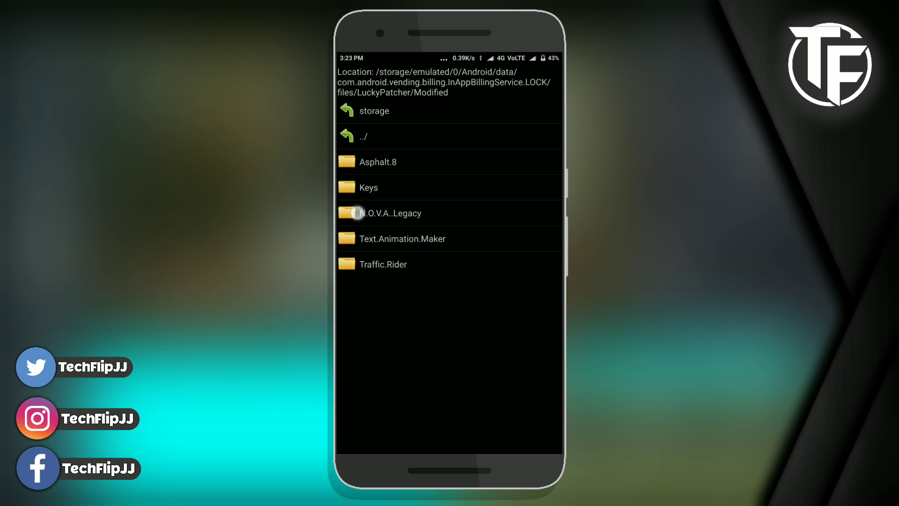
left_click_drag(357, 213, 472, 221)
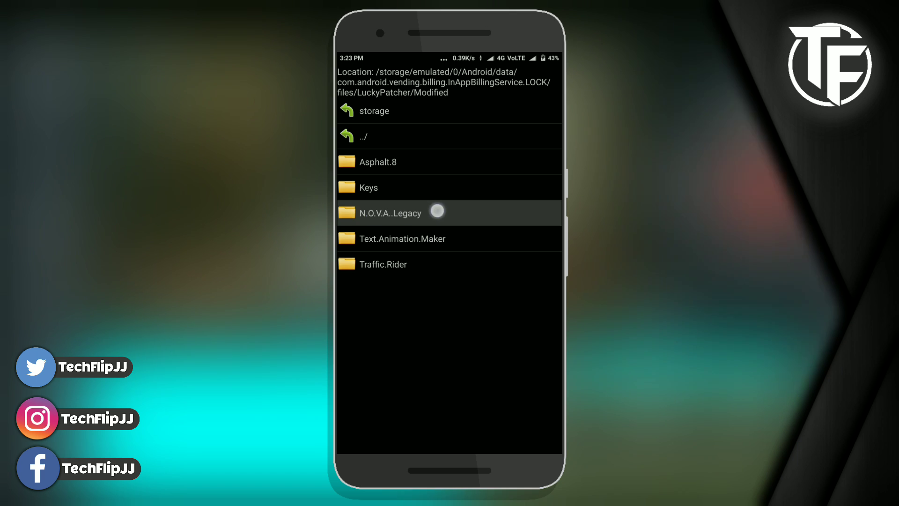
left_click(472, 220)
Choose Install on the rebuilt permissions-removed APK and confirm with Yes.
left_click(471, 161)
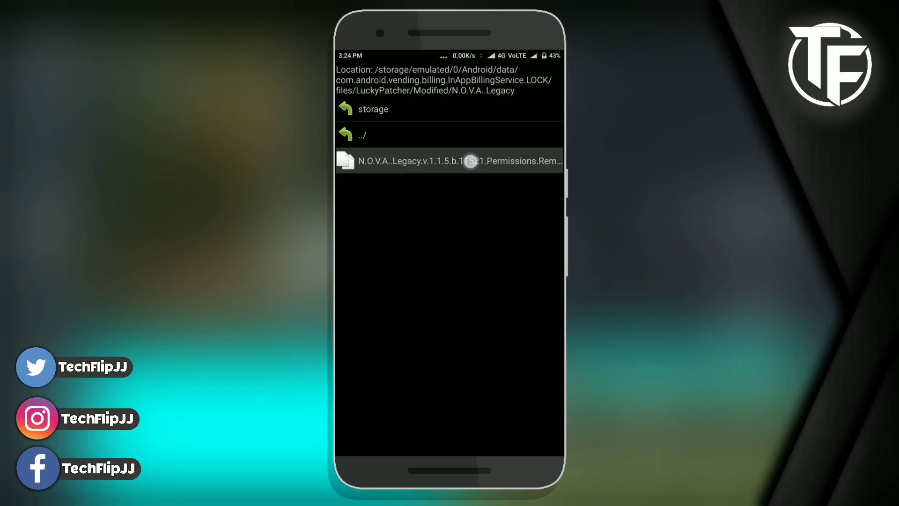
left_click(472, 160)
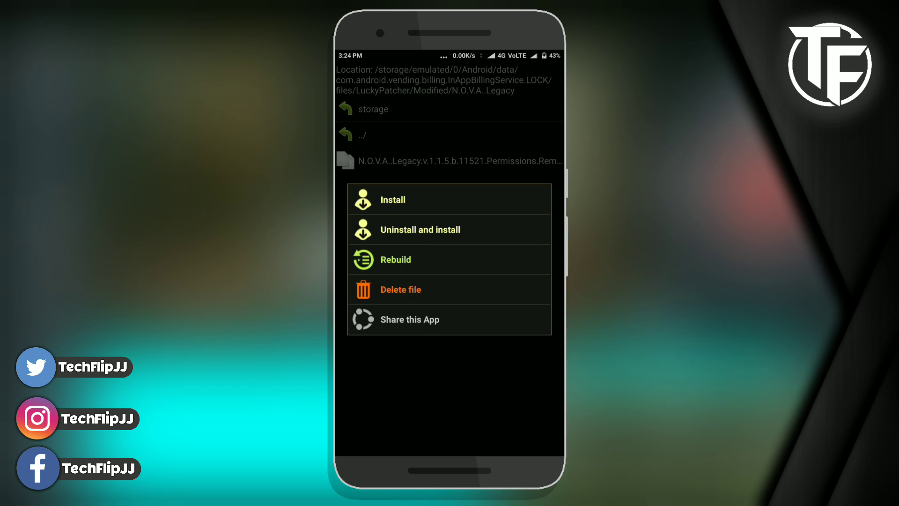
left_click(481, 199)
left_click(499, 298)
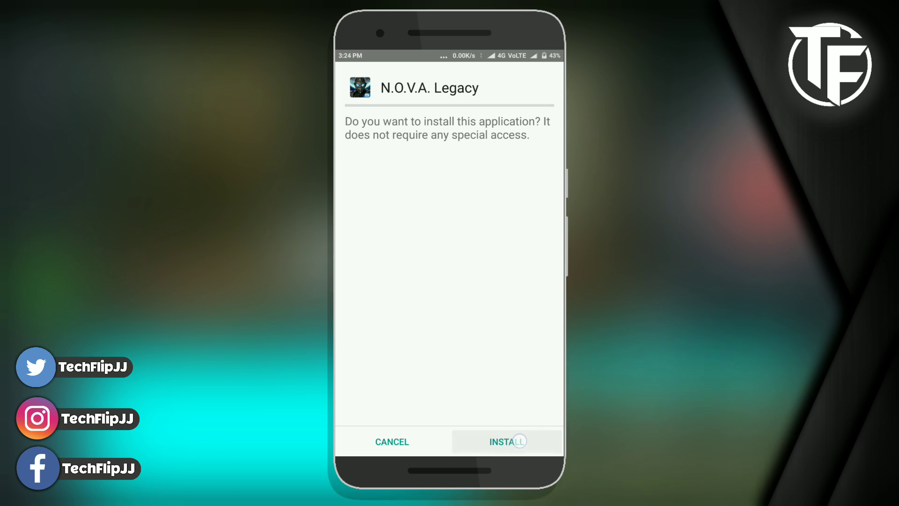
Confirm the Package Installer's INSTALL for rebuilt N.O.V.A. Legacy, then DONE after 'App installed'.
left_click(487, 441)
left_click(512, 444)
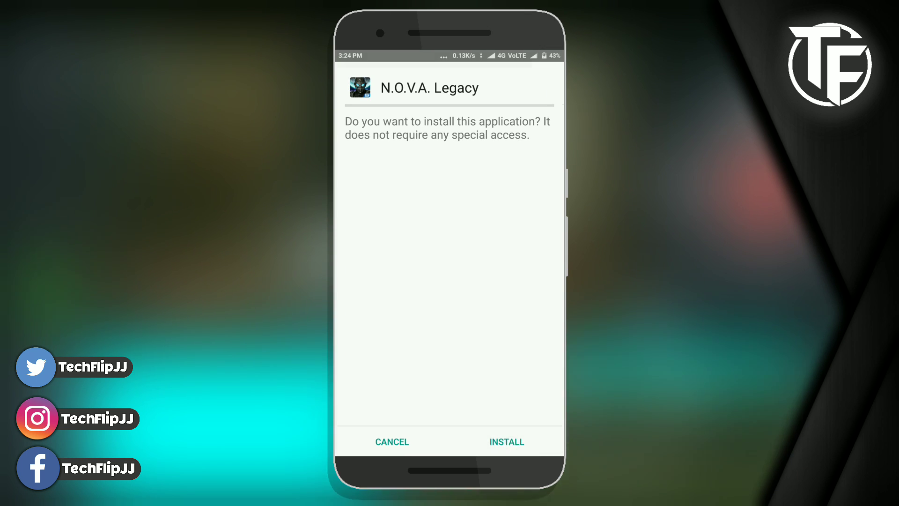
left_click(506, 442)
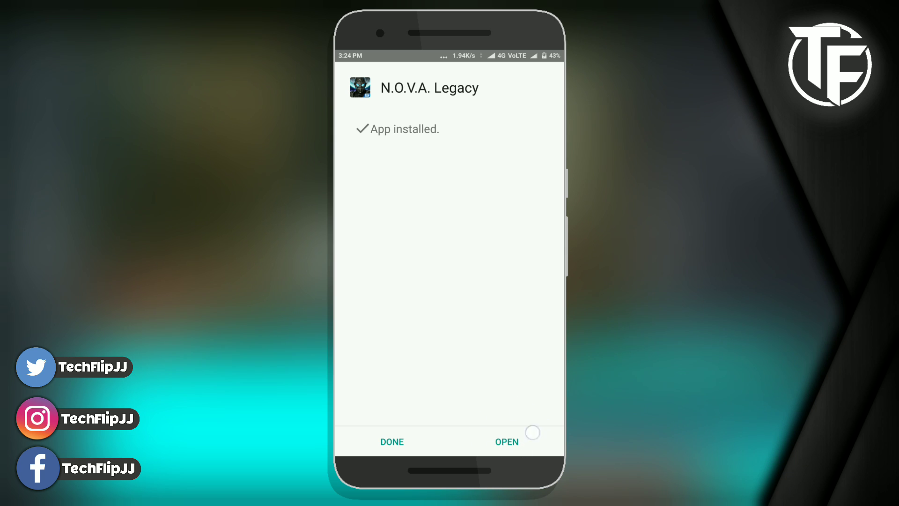
left_click(409, 440)
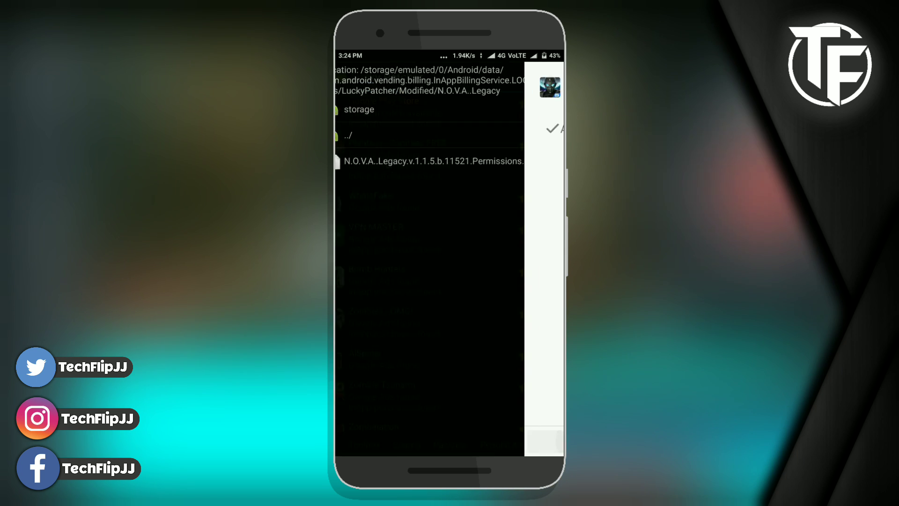
Return Home, open the app drawer and scroll down to the N.O.V.A. L icon.
key("Home")
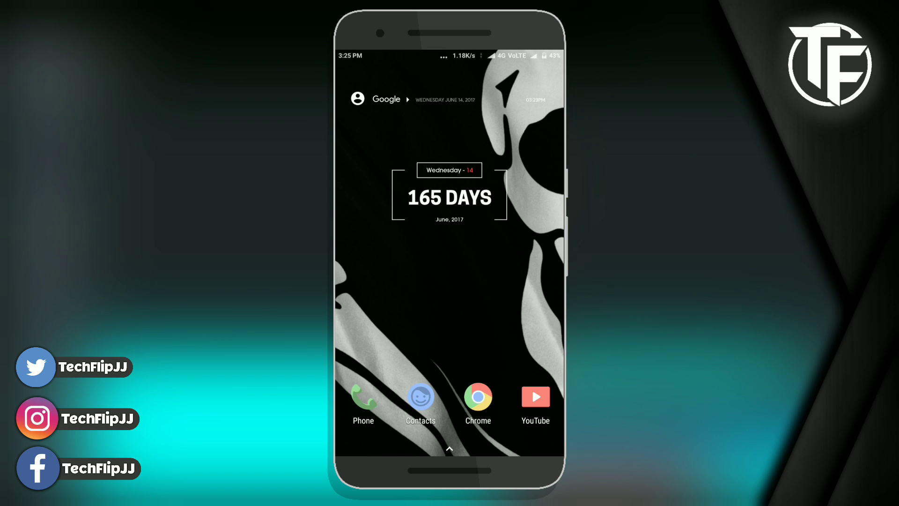
left_click_drag(487, 308, 486, 187)
scroll(500, 310, "down", 10)
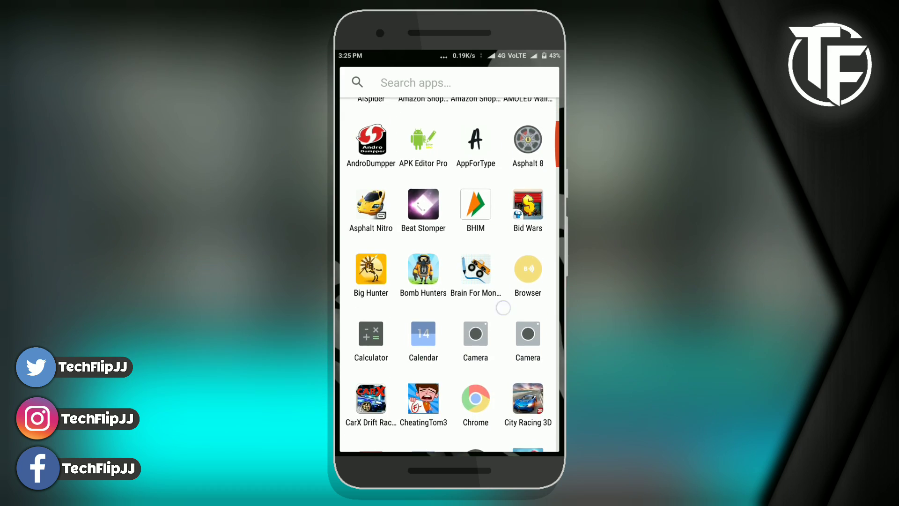
scroll(499, 309, "down", 5)
scroll(500, 310, "down", 5)
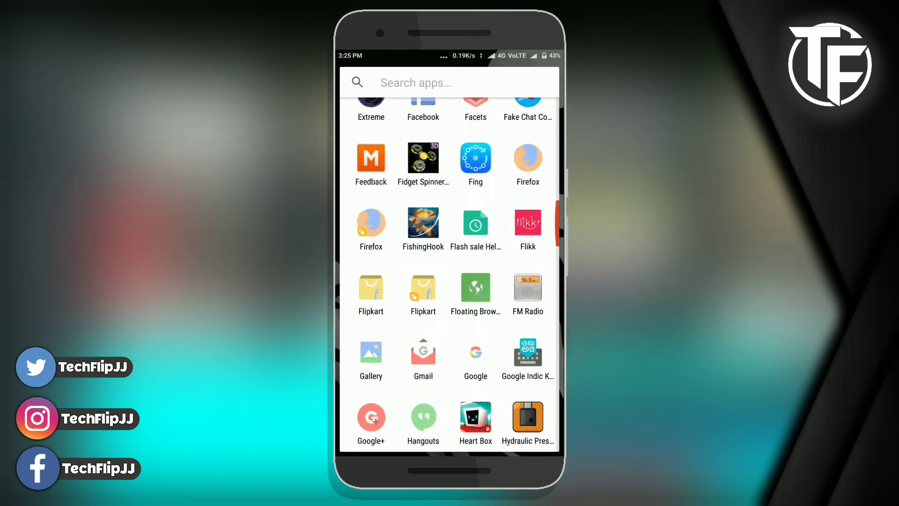
scroll(549, 132, "down", 4)
scroll(506, 228, "down", 5)
scroll(506, 227, "down", 5)
scroll(506, 227, "down", 5)
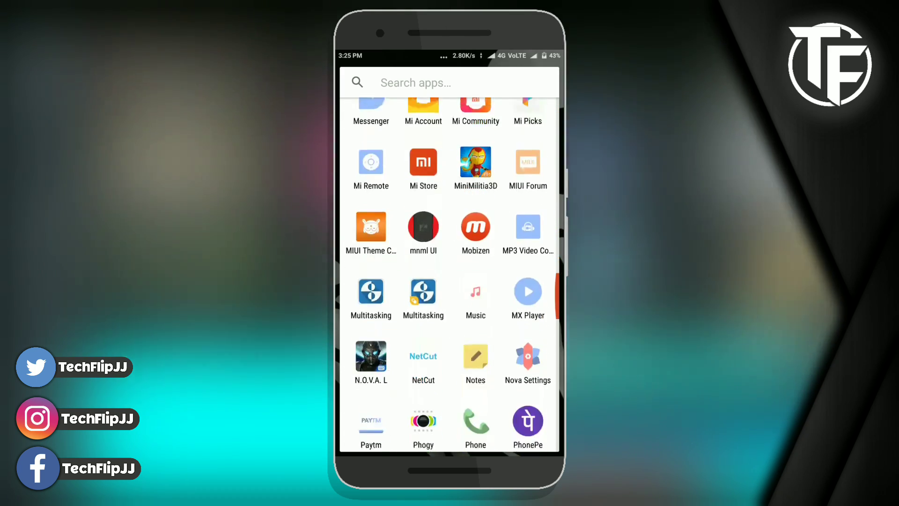
scroll(506, 227, "down", 5)
scroll(468, 243, "up", 2)
scroll(419, 255, "up", 1)
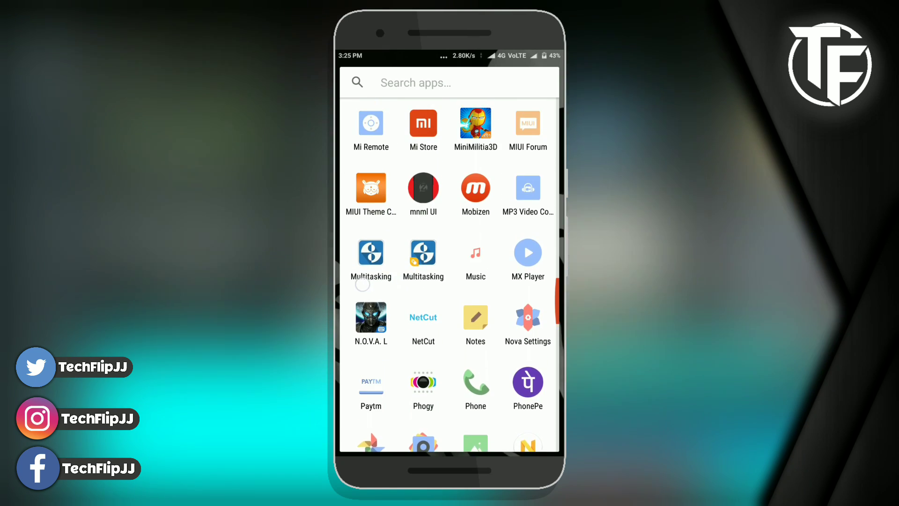
scroll(418, 256, "down", 1)
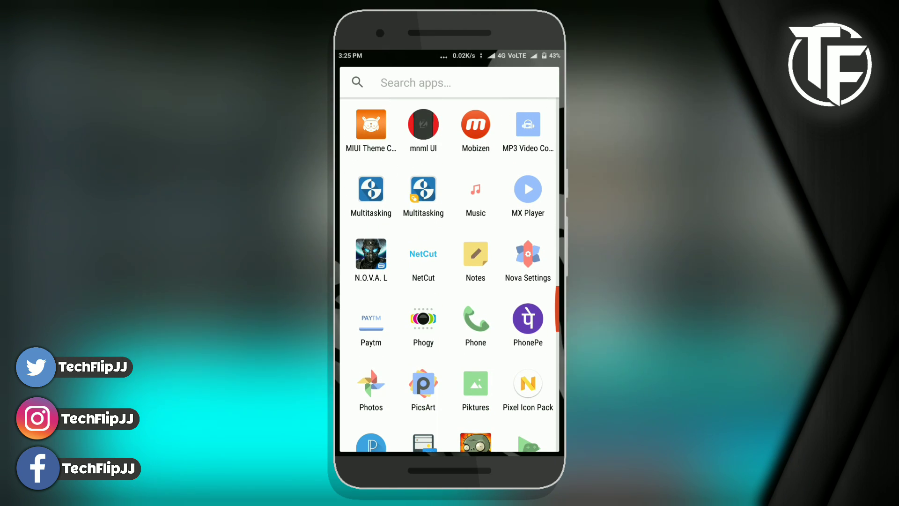